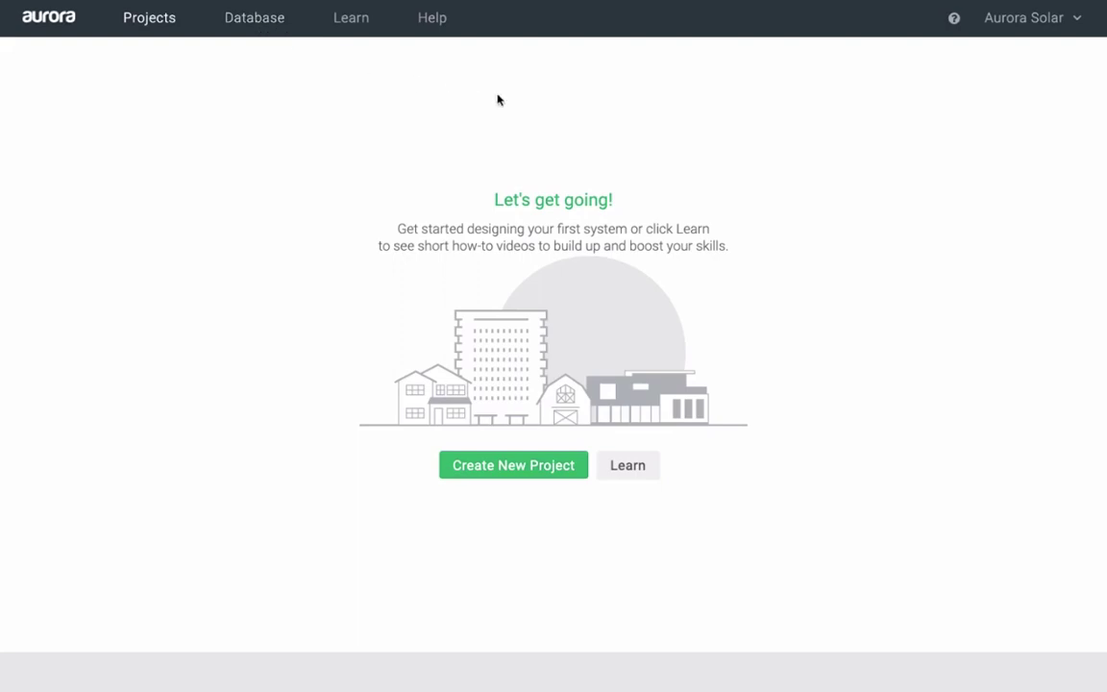
Open the account settings and review the organization's general settings, from units and project steps through company colors and logos
left_click(1078, 18)
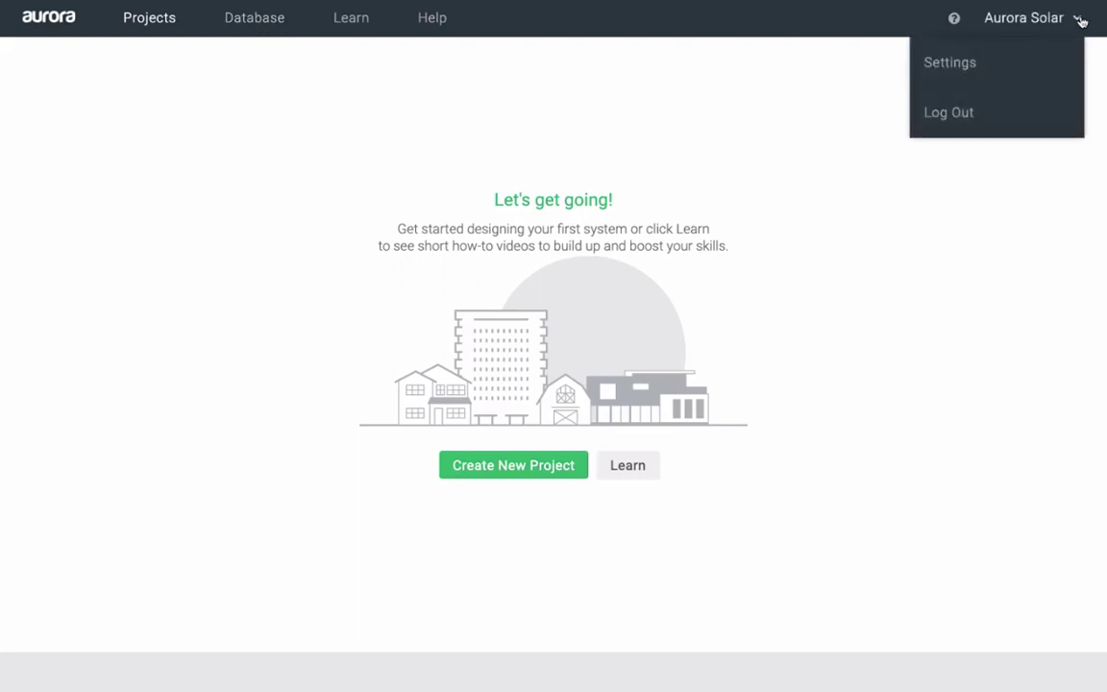
left_click(972, 78)
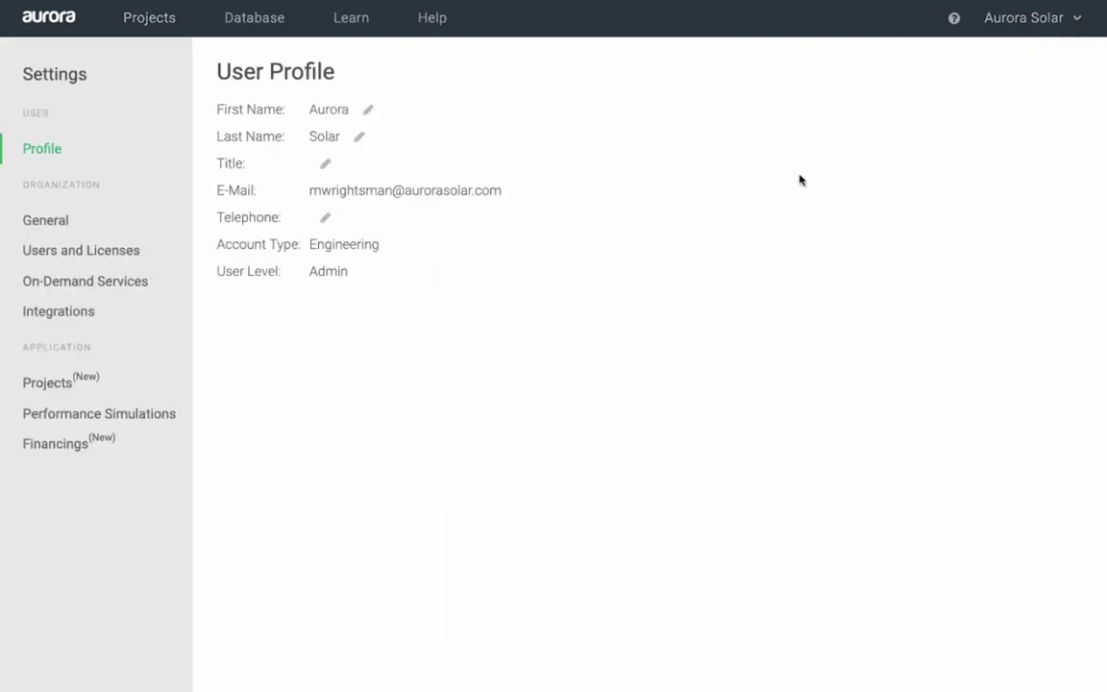
left_click(47, 233)
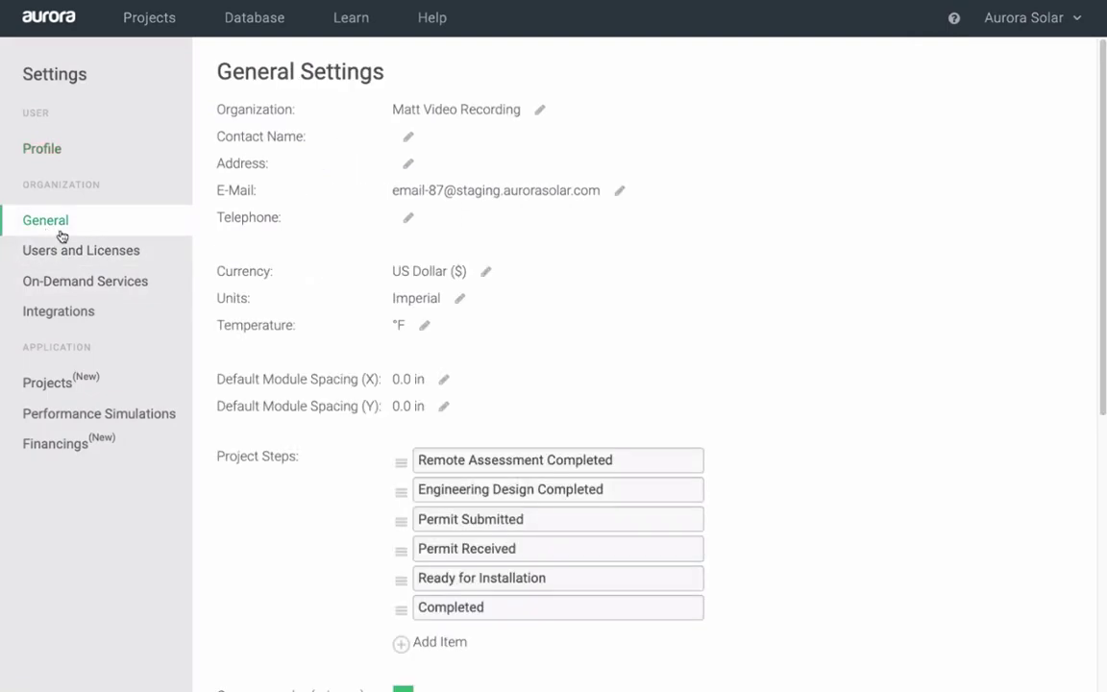
scroll(257, 475, "down", 2)
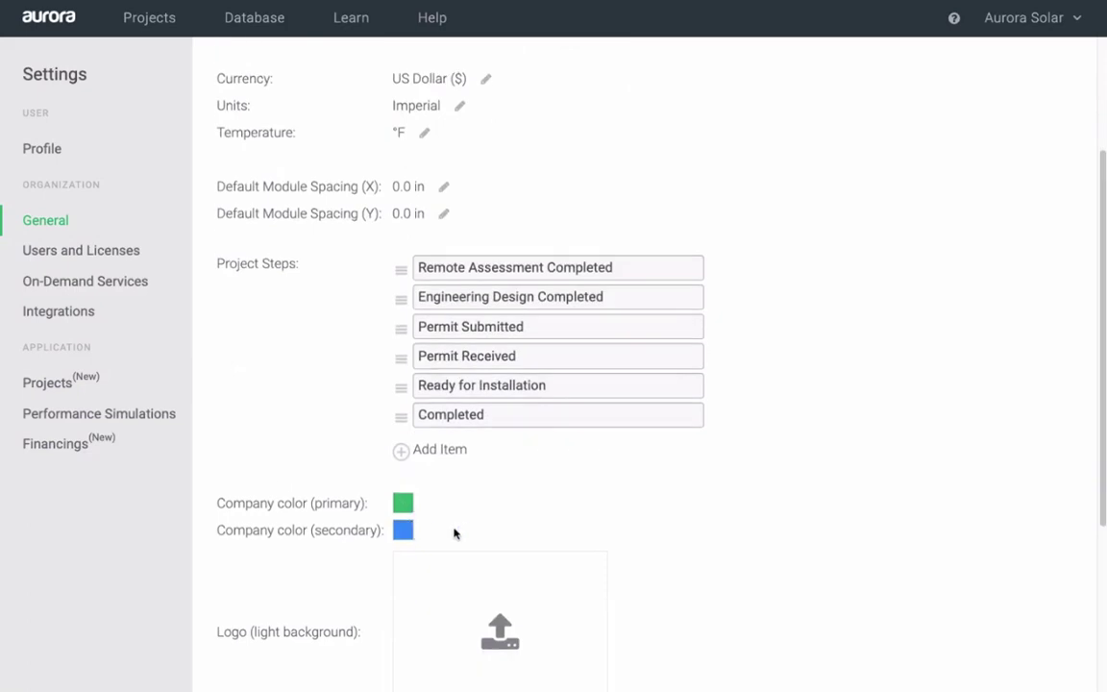
scroll(455, 528, "down", 2)
scroll(490, 558, "down", 1)
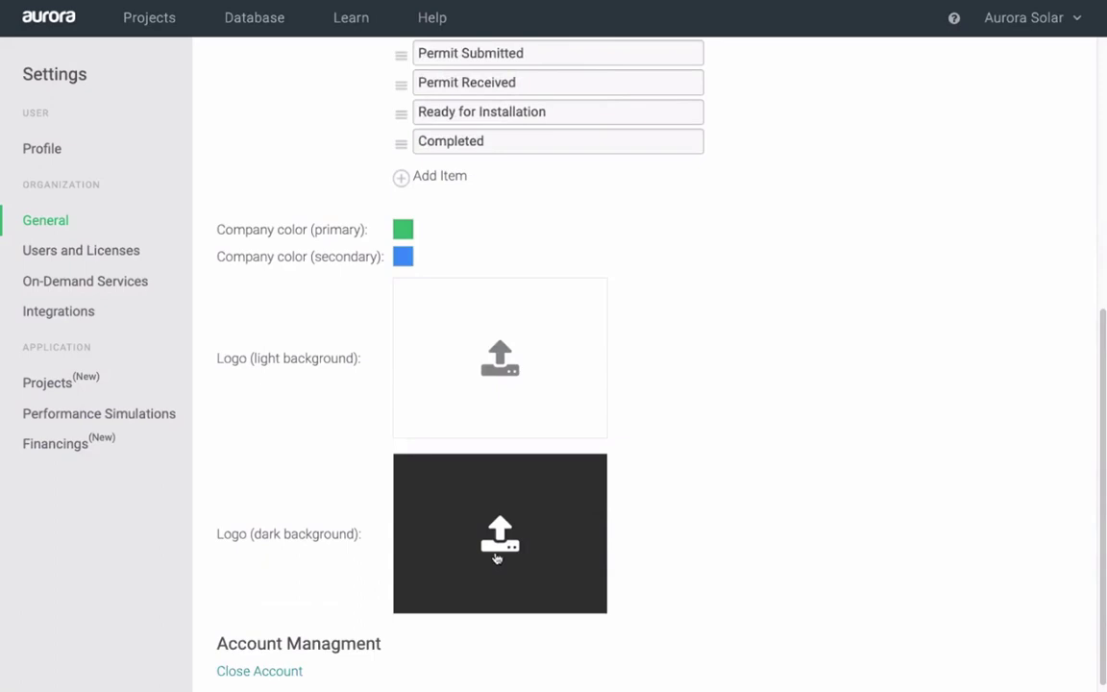
Review the default project settings for residential and commercial projects, and the default performance simulation settings
left_click(109, 389)
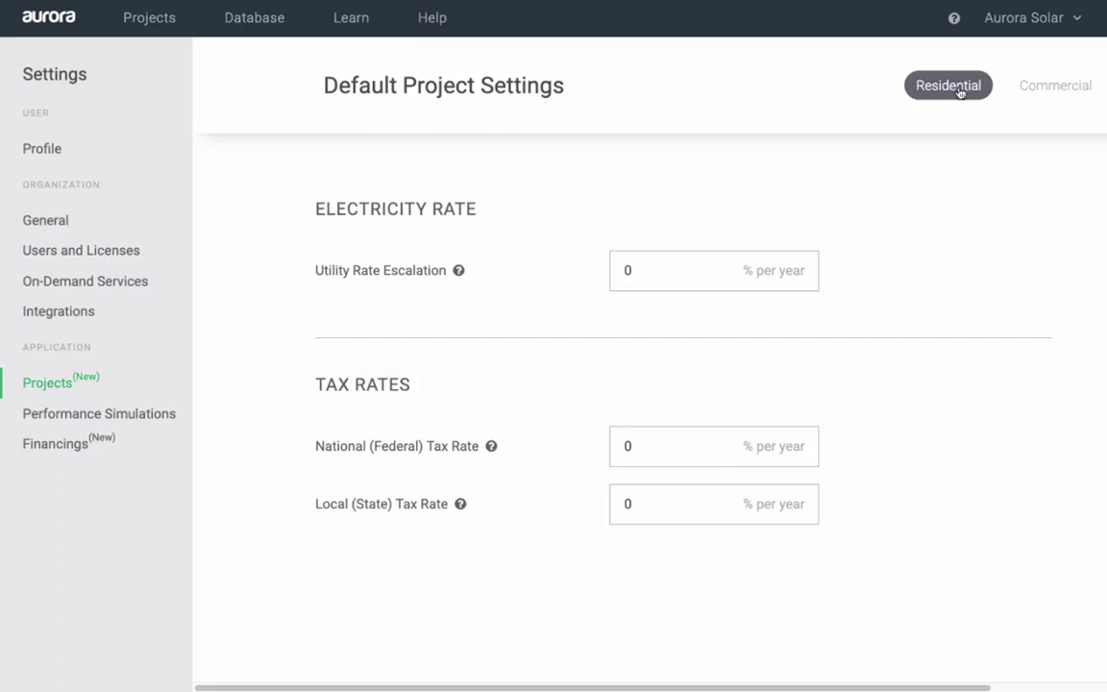
left_click(1052, 91)
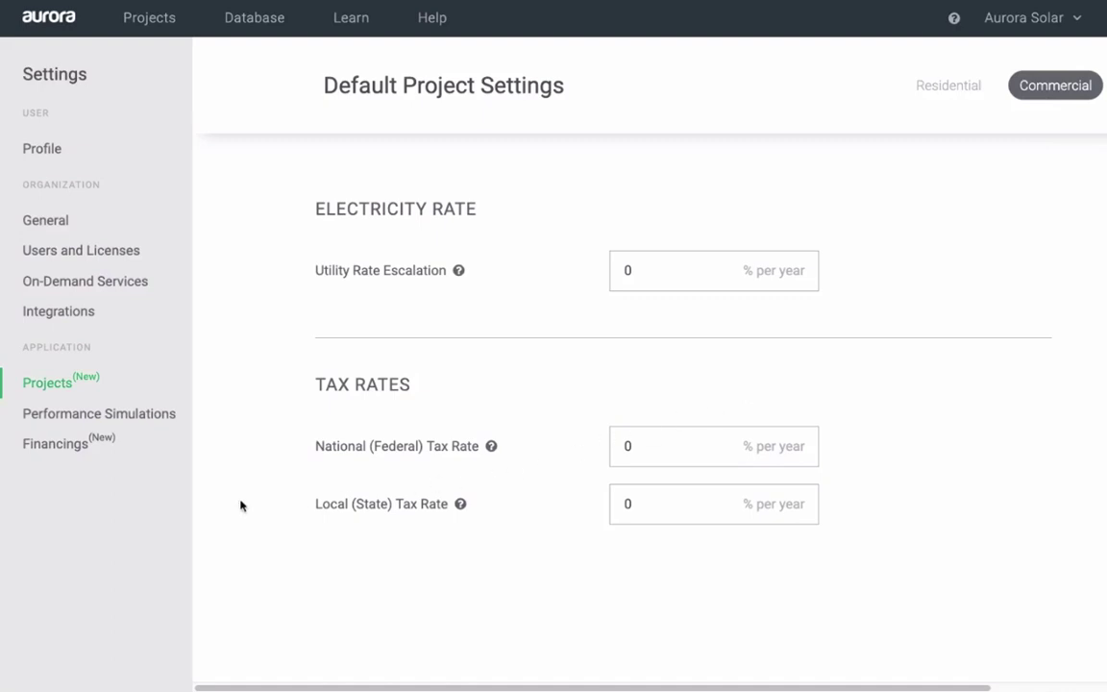
left_click(72, 421)
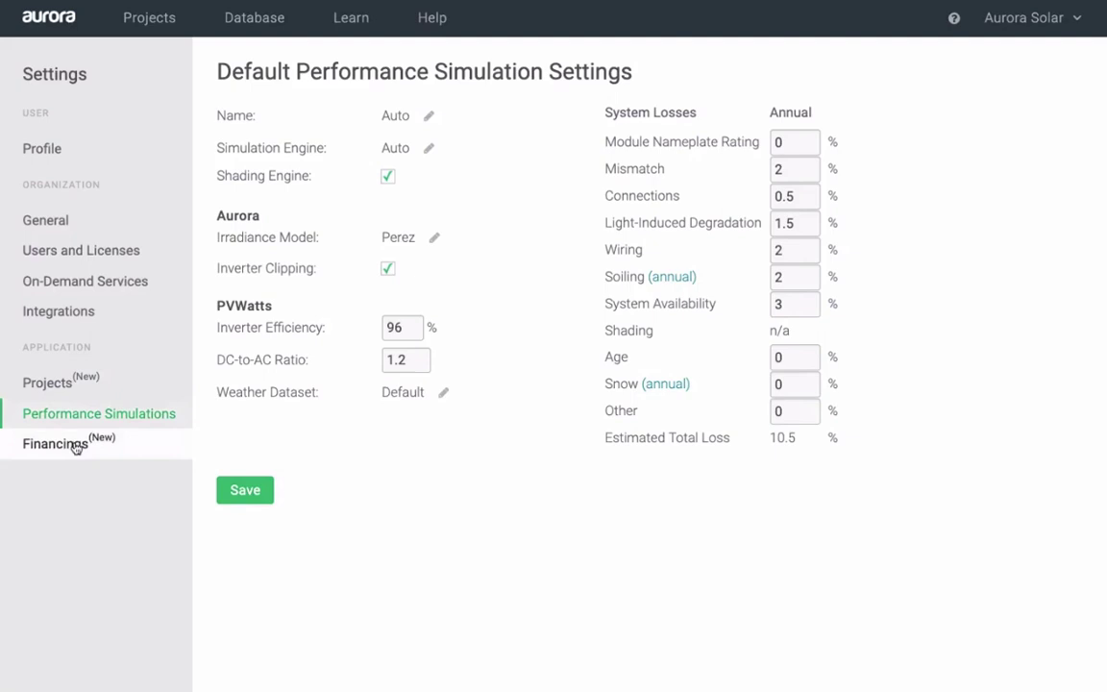
Examine the default financing settings for residential and commercial projects, from incentives through the commercial depreciation options
left_click(70, 459)
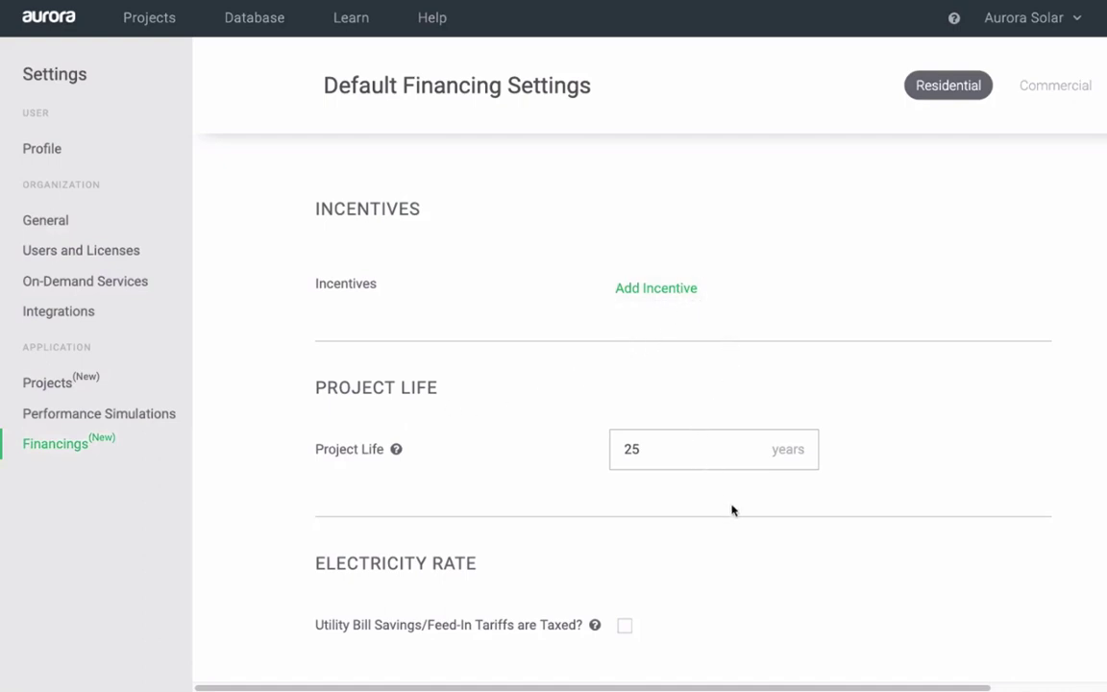
scroll(740, 533, "down", 1)
scroll(754, 533, "down", 3)
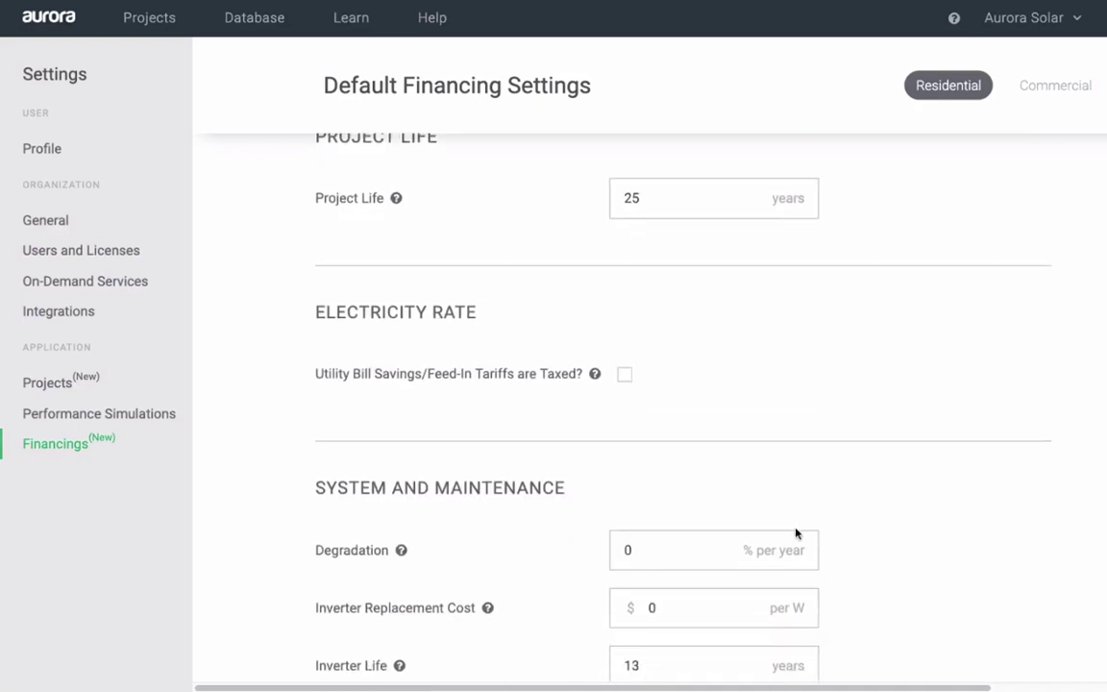
scroll(835, 527, "down", 2)
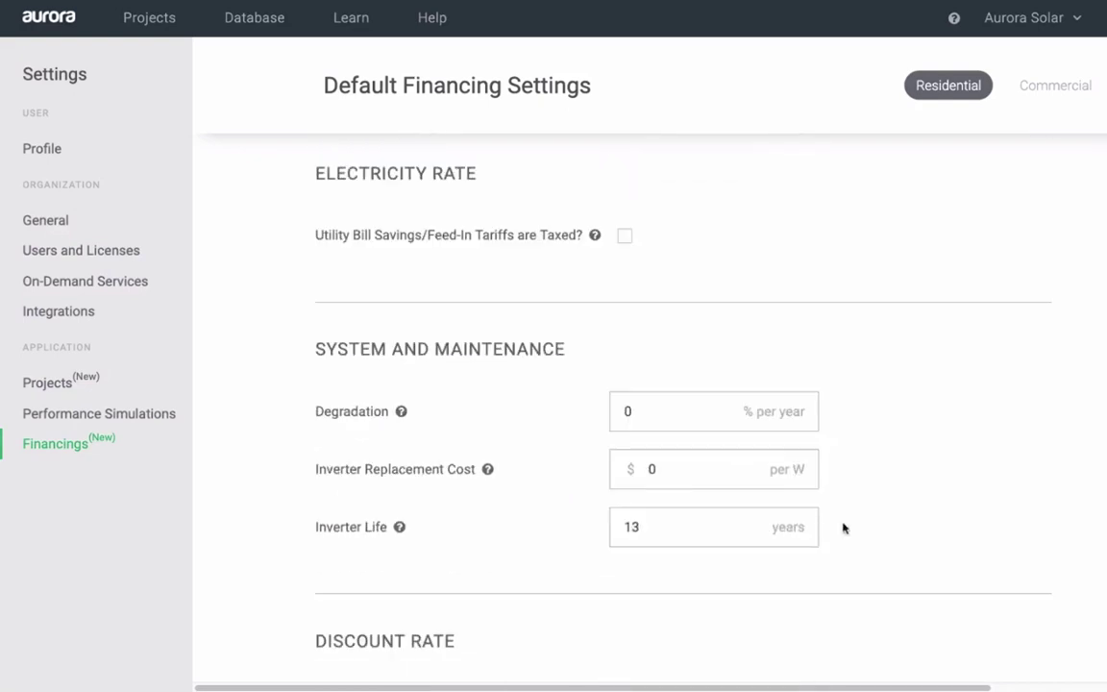
scroll(797, 576, "down", 1)
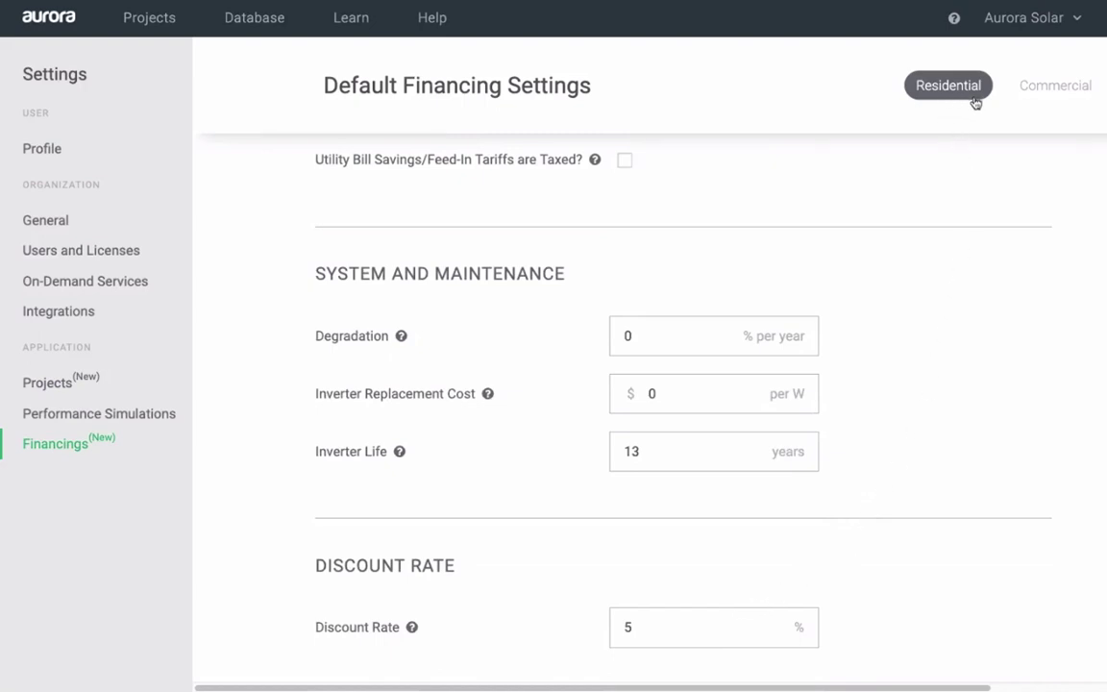
left_click(1057, 98)
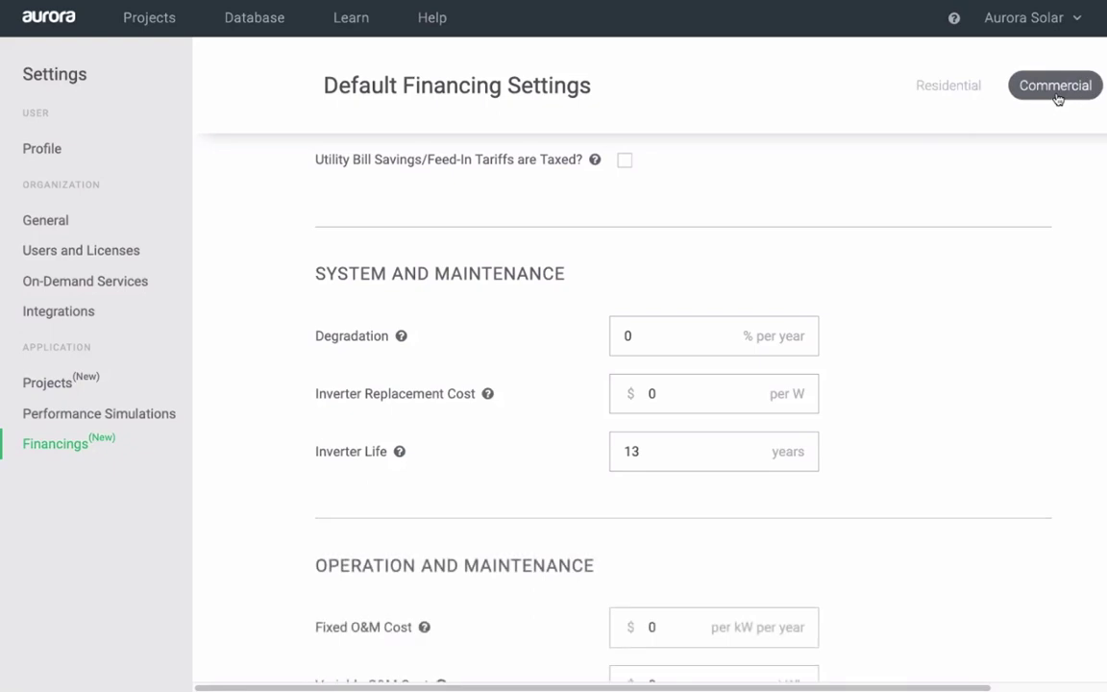
scroll(833, 543, "down", 3)
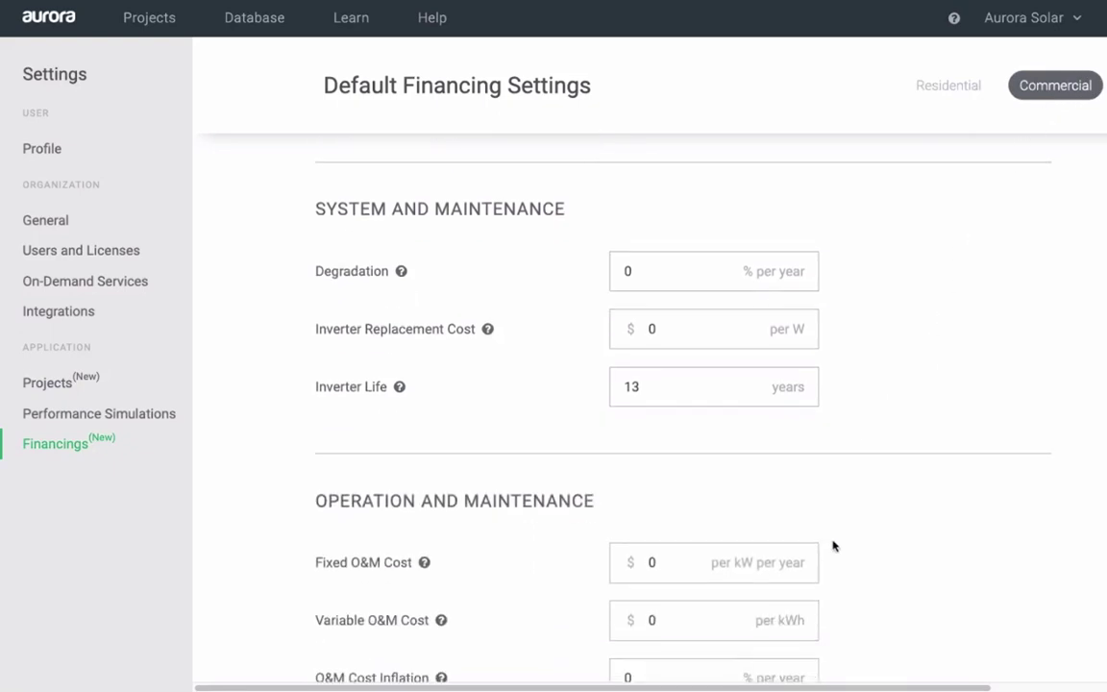
scroll(841, 546, "down", 4)
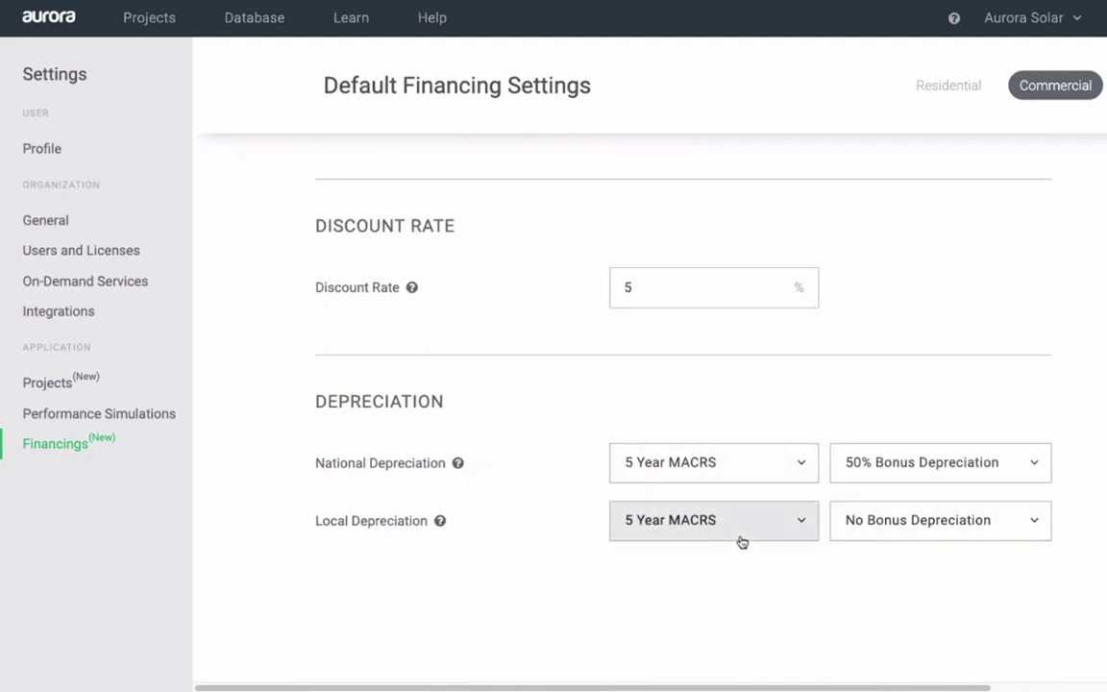
Search the database modules for "sunpower" and add the SPR-E19-320-C-AC-208V module to the saved modules
left_click(251, 32)
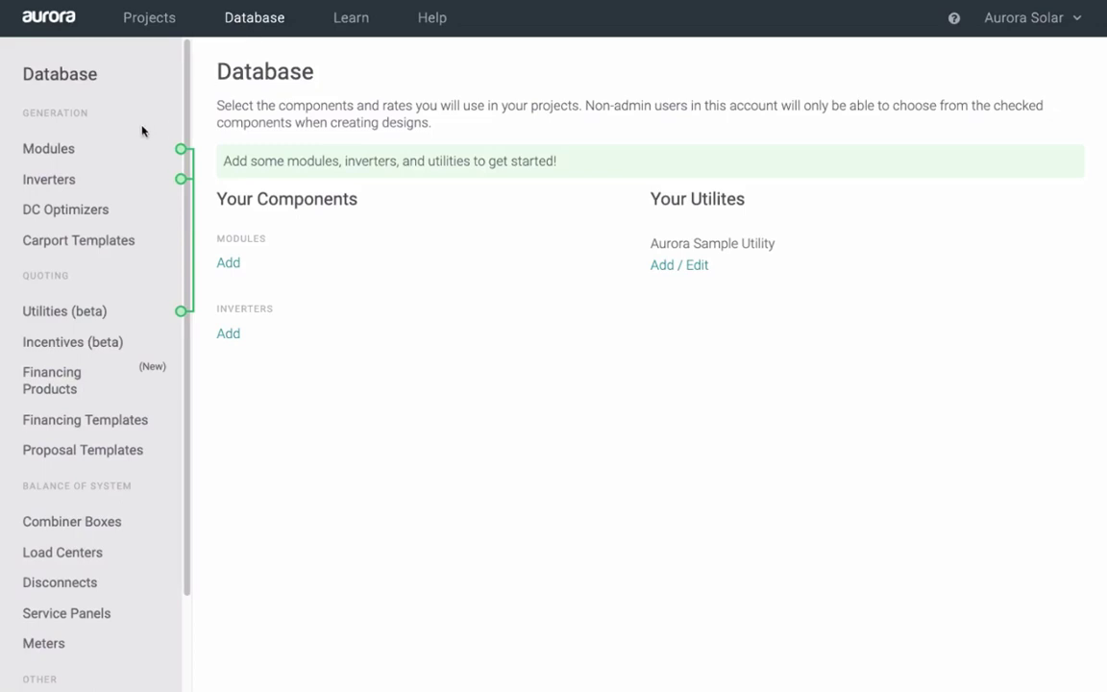
left_click(89, 160)
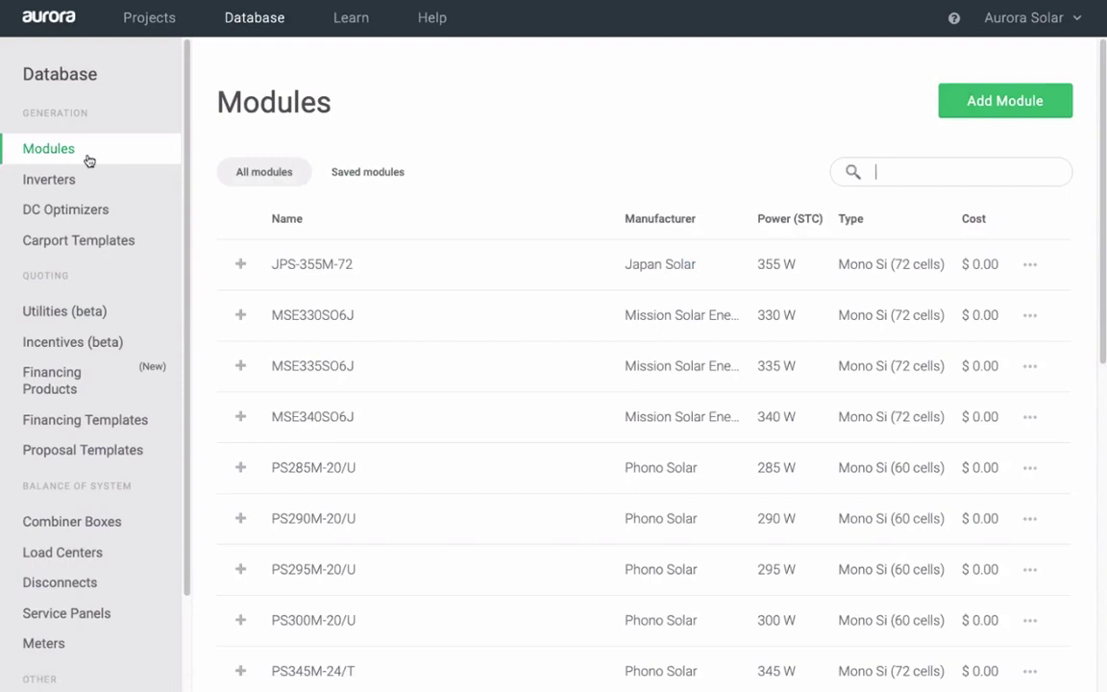
type("su")
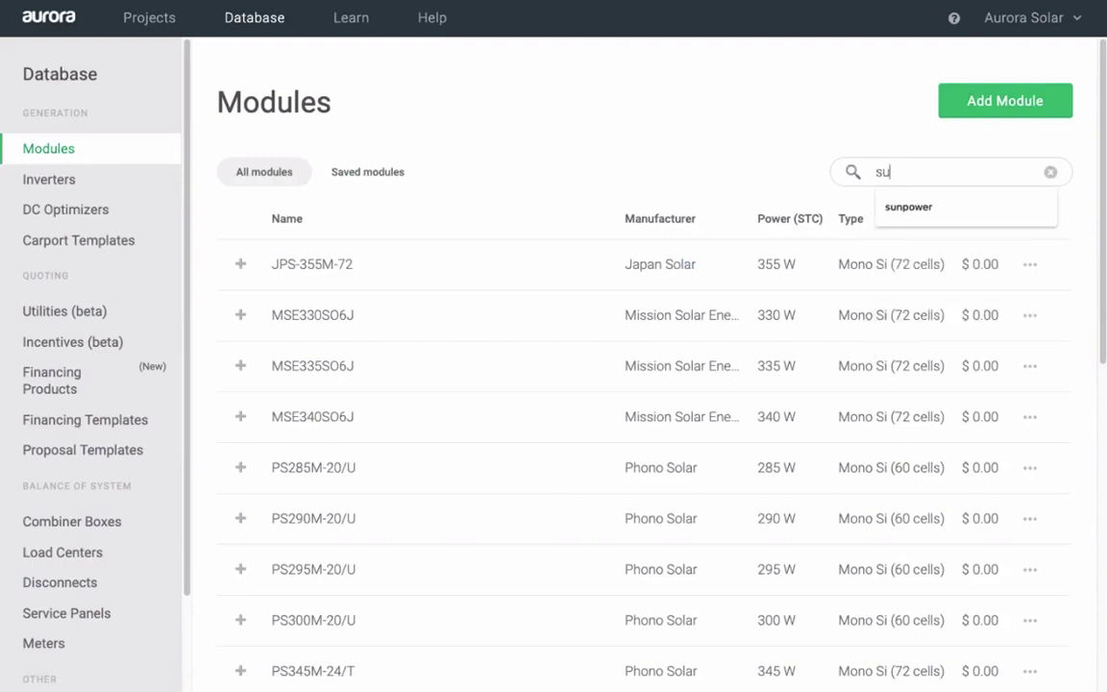
type("npower")
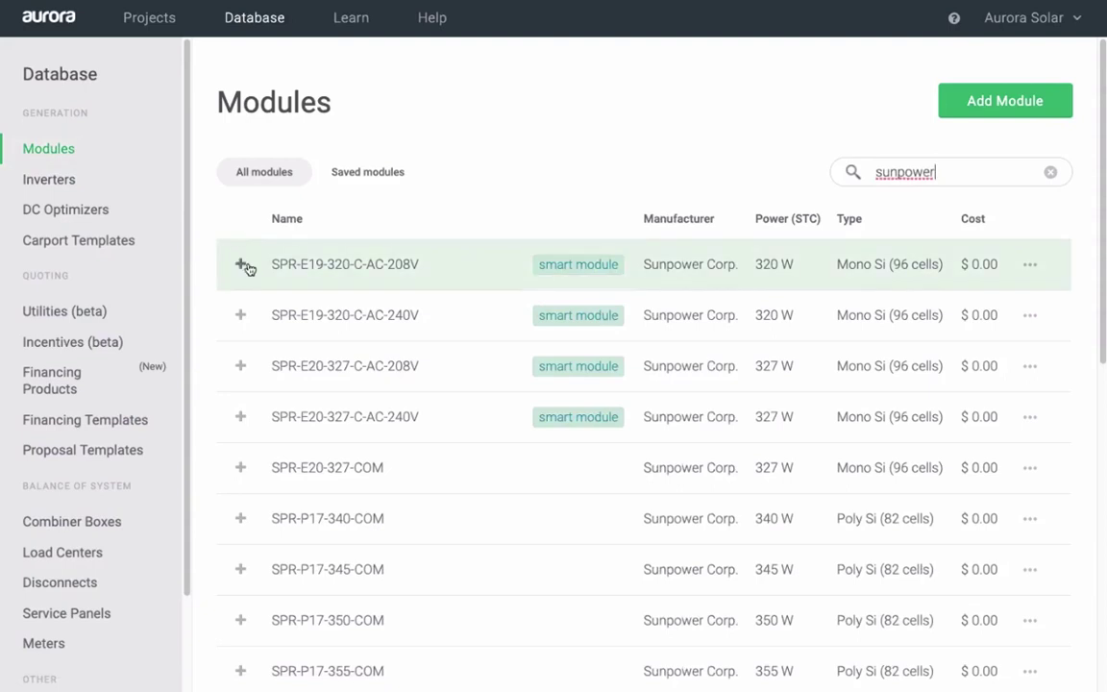
left_click(241, 265)
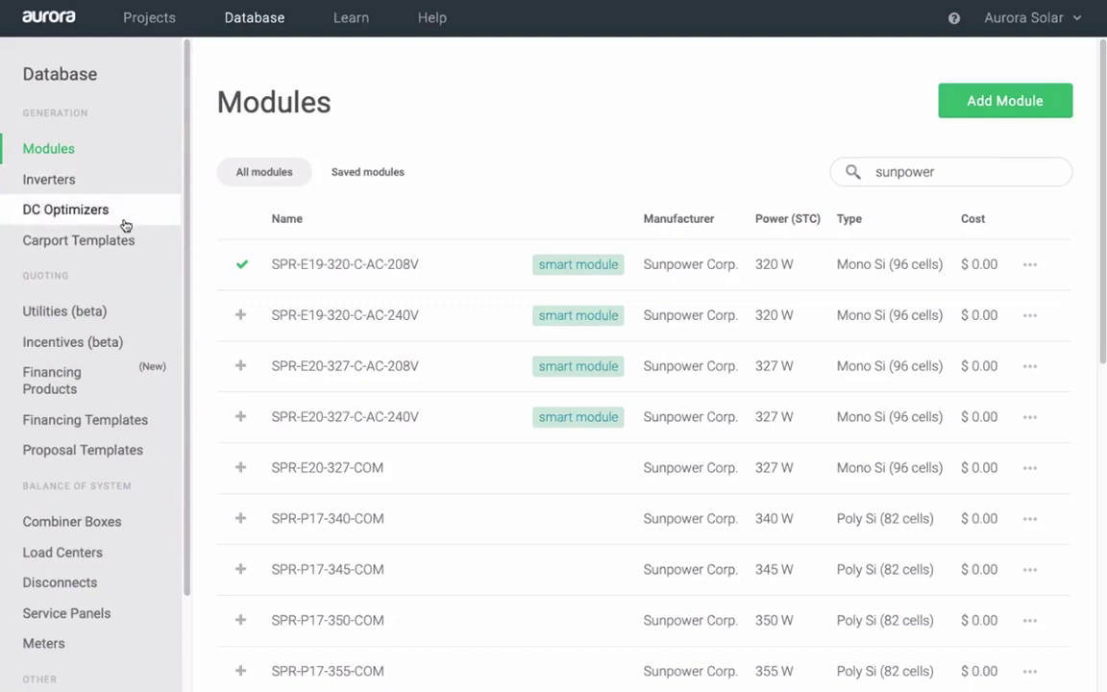
Find "pge" among the utilities and save Pacific Gas & Electric Co with its A-1 (Option A, Poly-Phase) rate
left_click(136, 316)
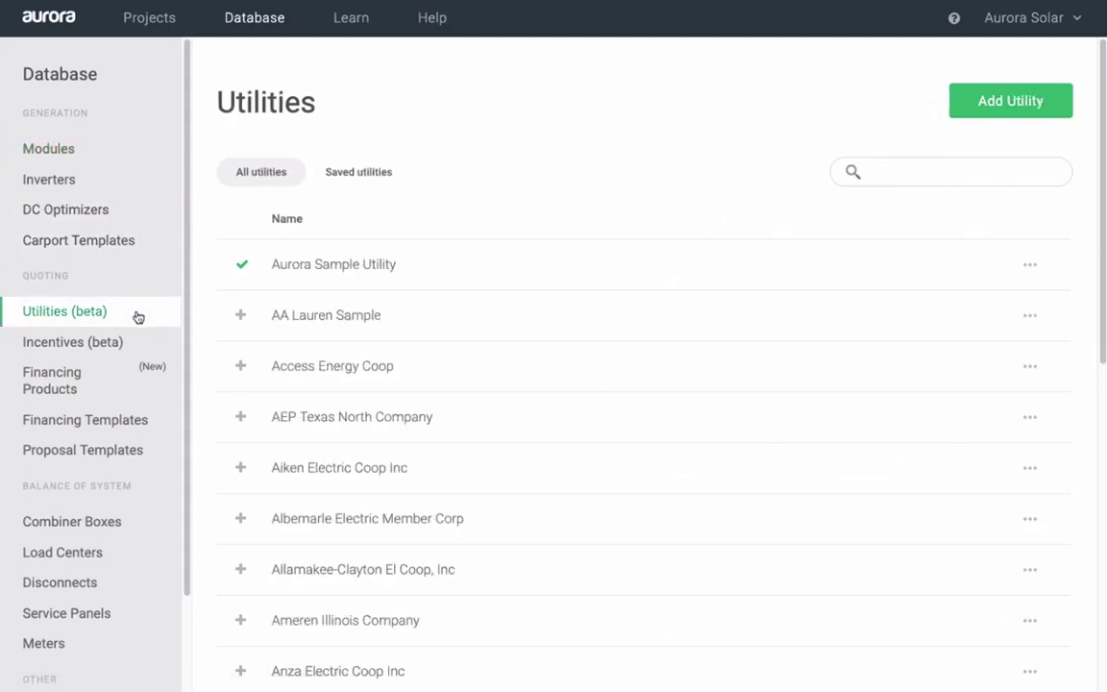
type("pge")
left_click(236, 279)
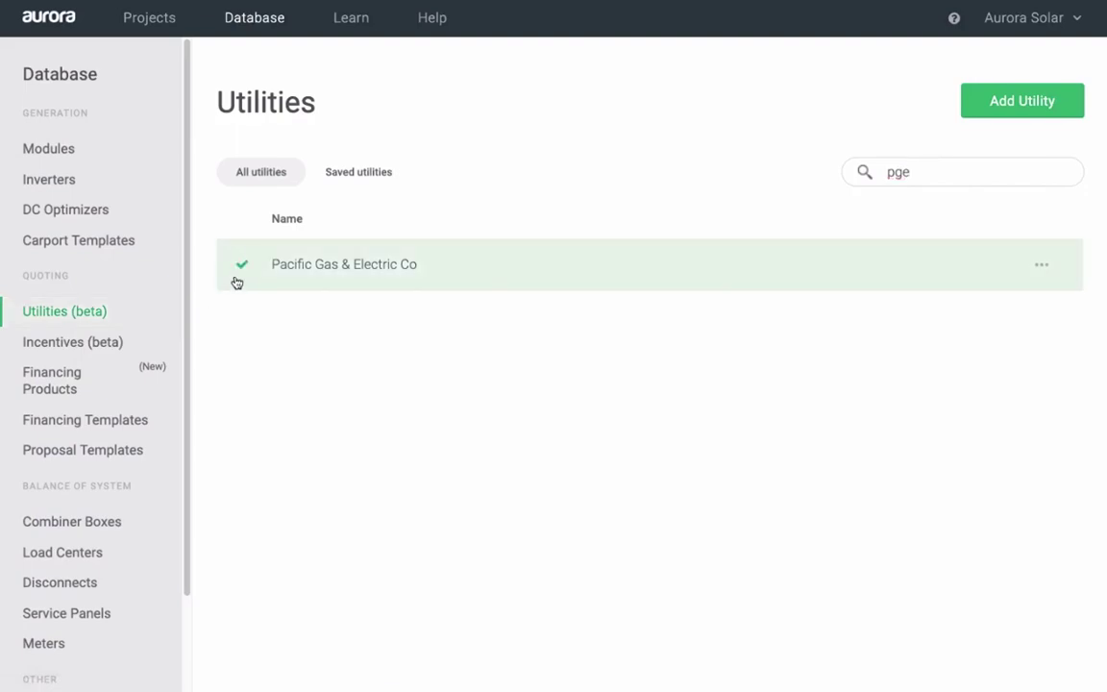
left_click(311, 290)
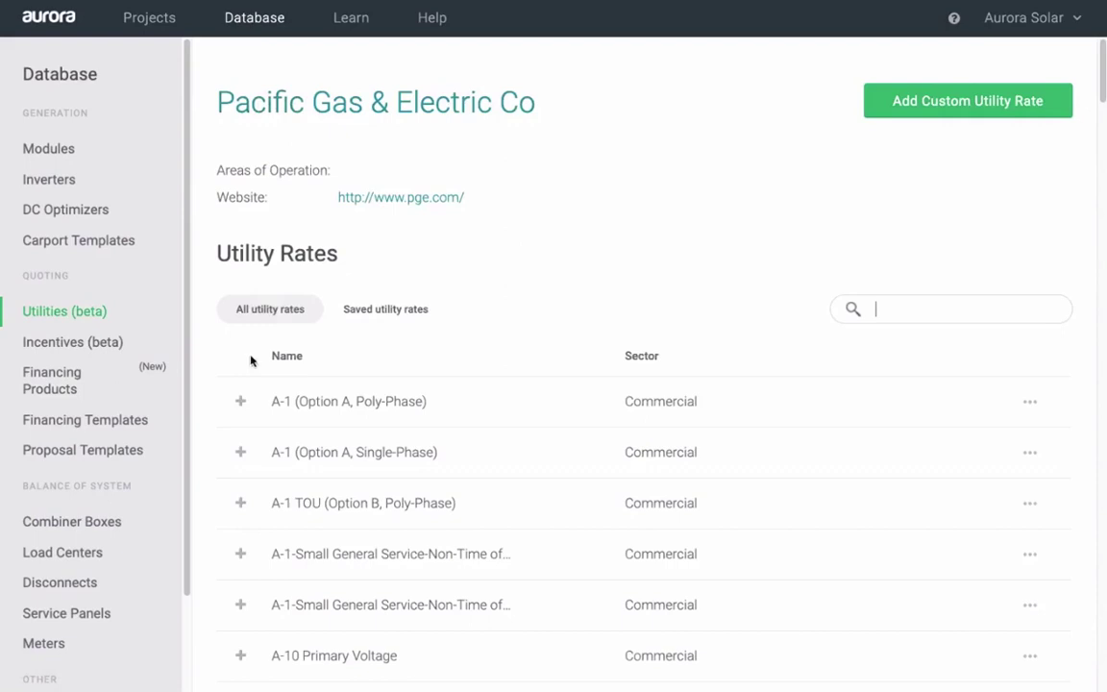
left_click(240, 403)
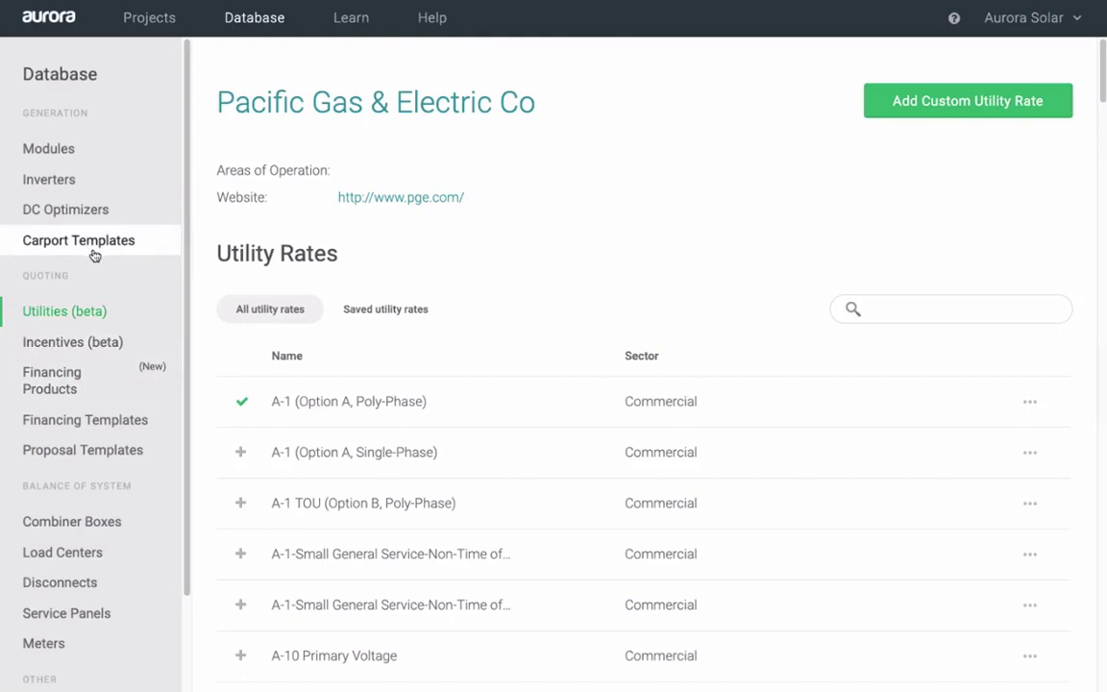
Add the National 30% CBI incentive to the saved incentives in the database
left_click(140, 354)
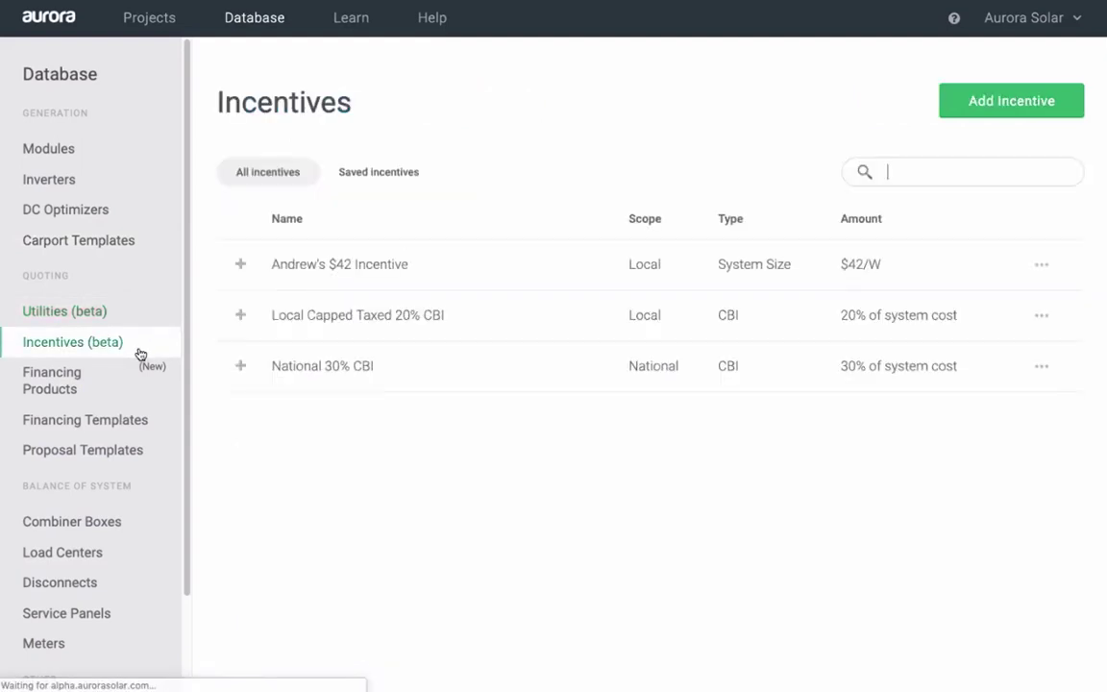
left_click(242, 370)
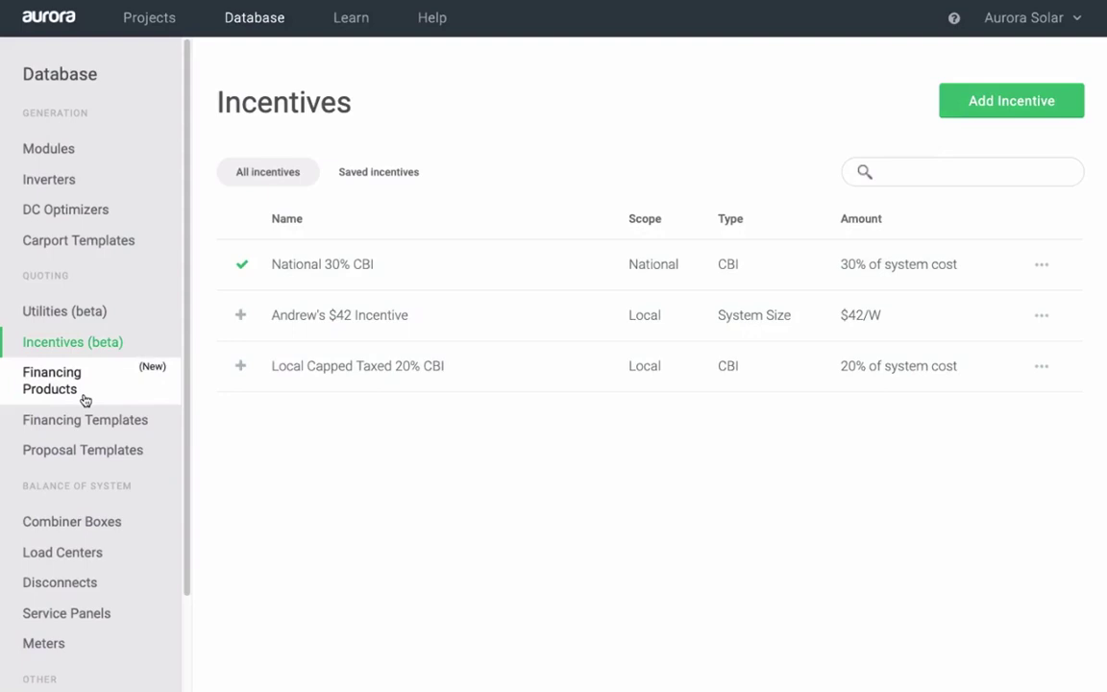
Review the database's financing products and the available proposal templates
left_click(84, 398)
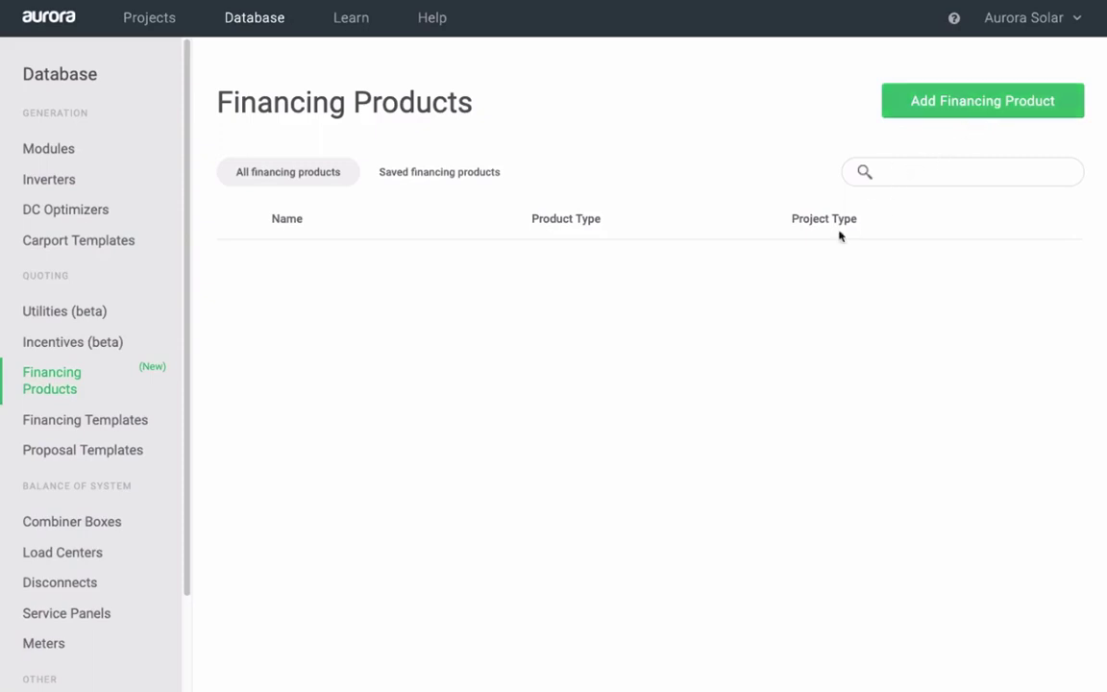
left_click(78, 452)
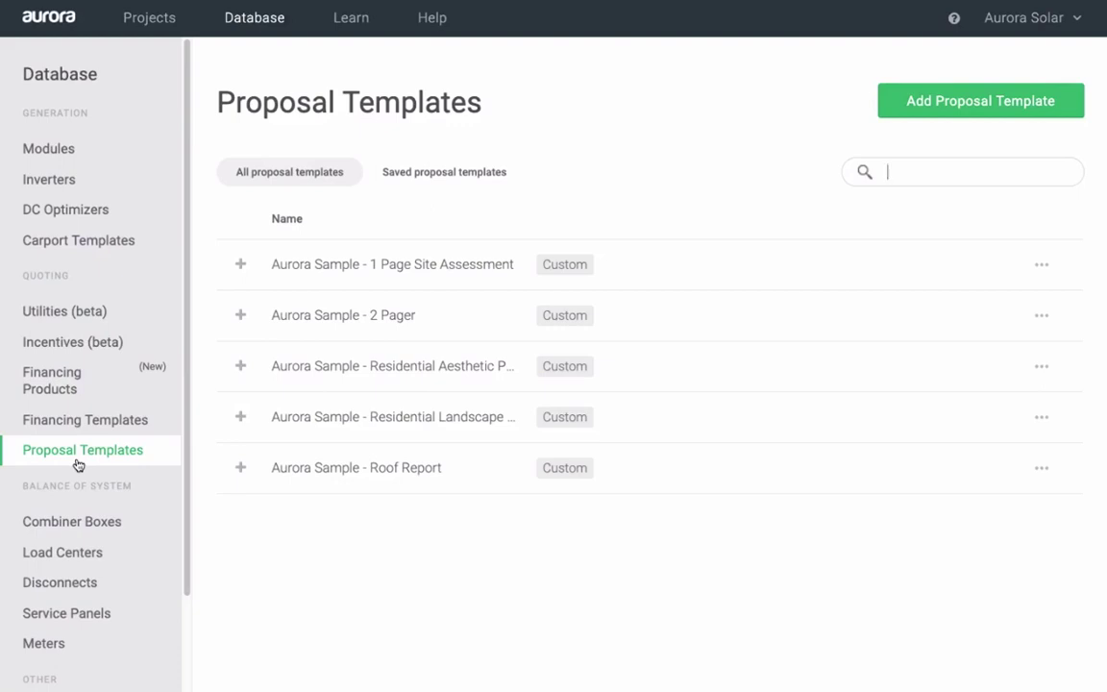
Create a new jurisdiction named CA in the database
scroll(78, 465, "down", 2)
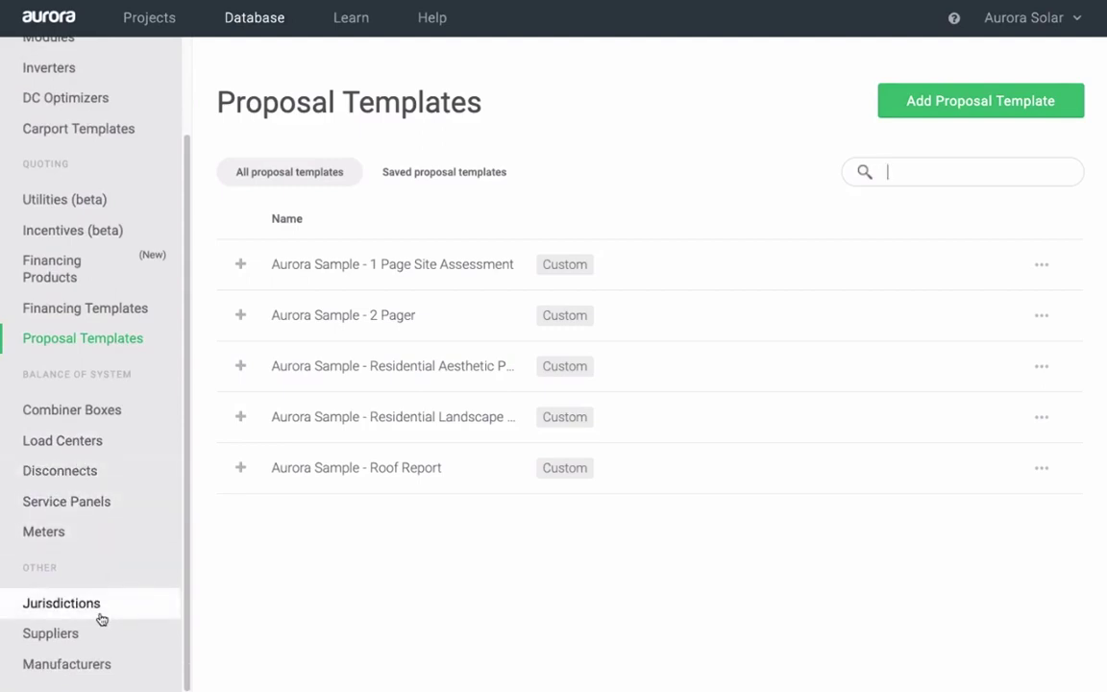
left_click(99, 614)
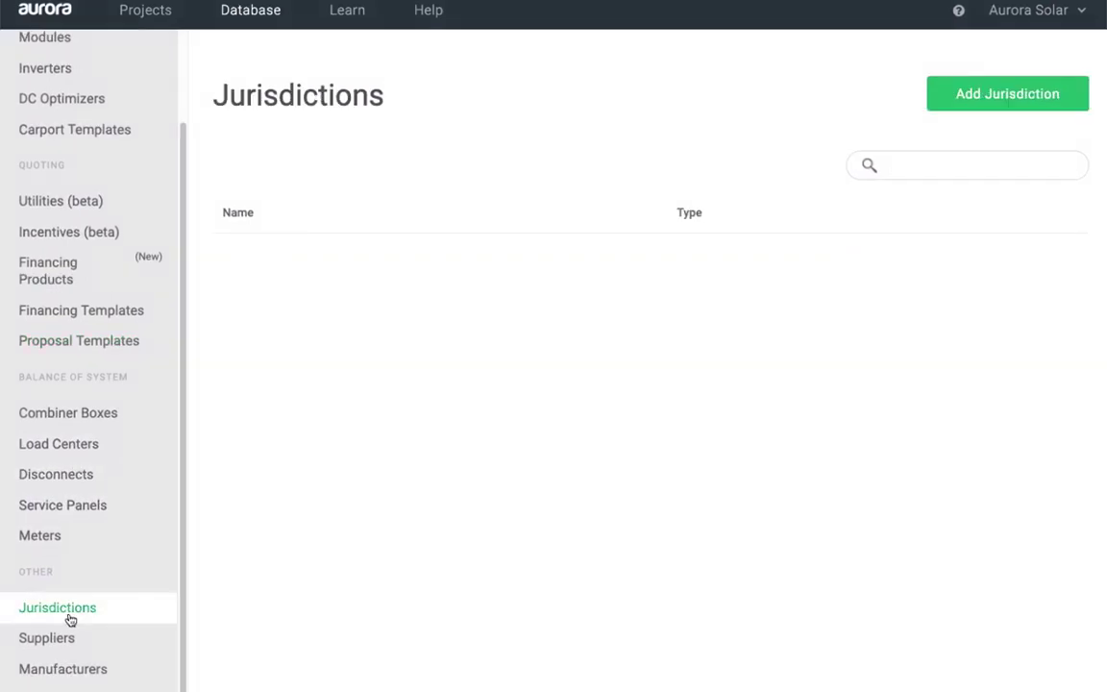
left_click(970, 101)
type("CA")
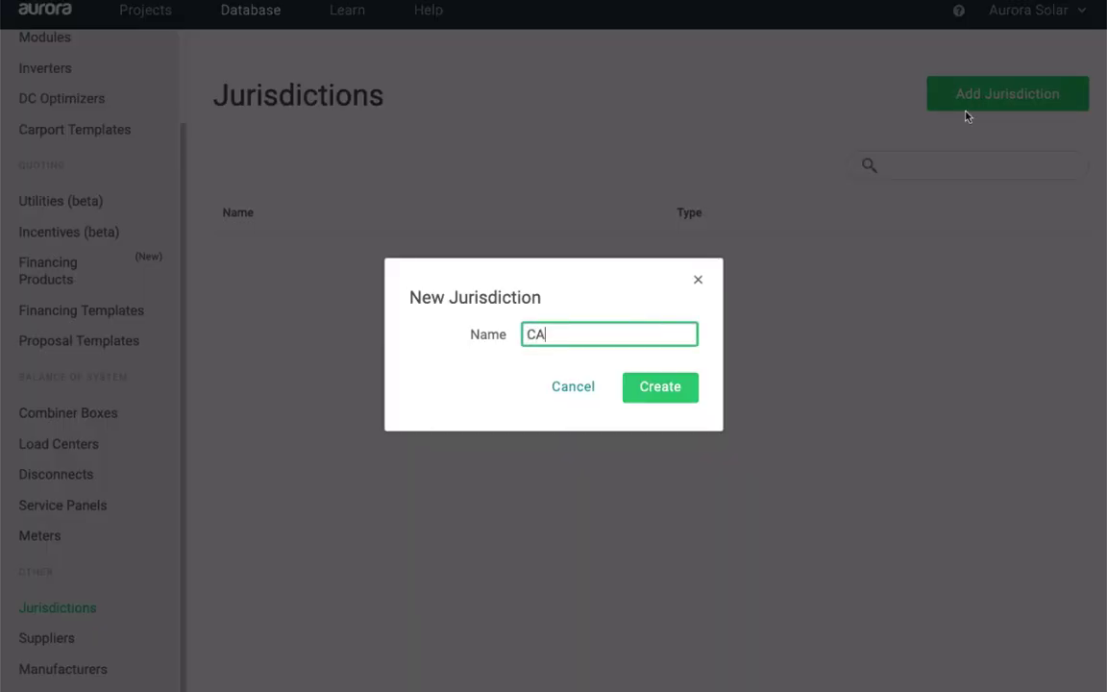
left_click(664, 390)
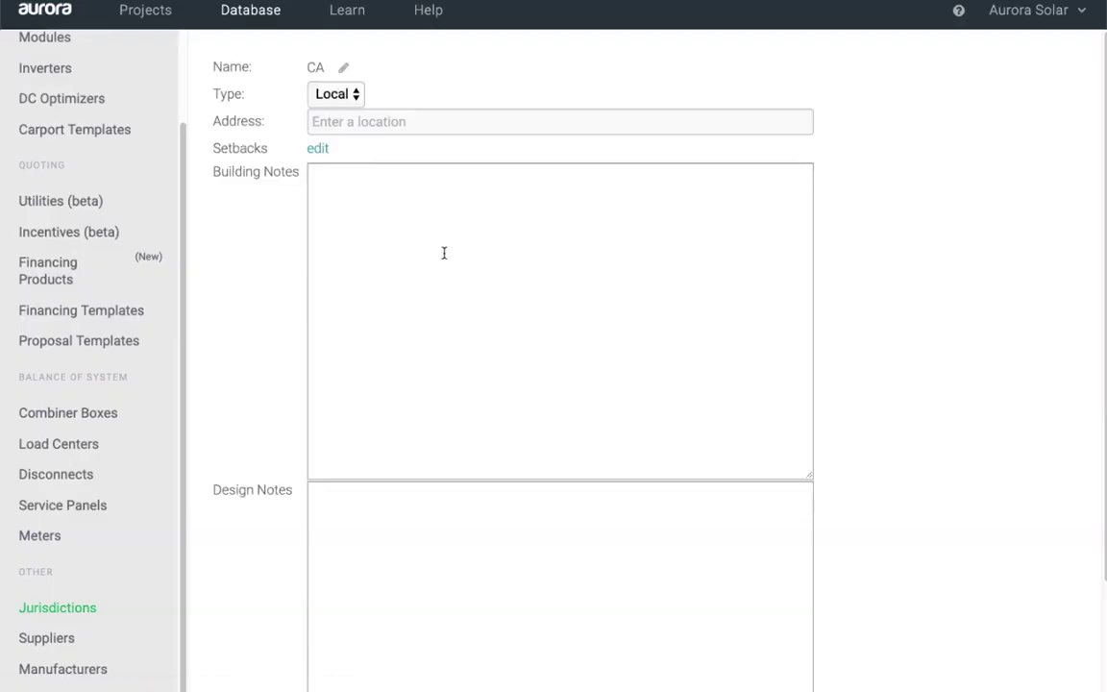
Set the CA jurisdiction's type to State and its state to California
left_click(333, 94)
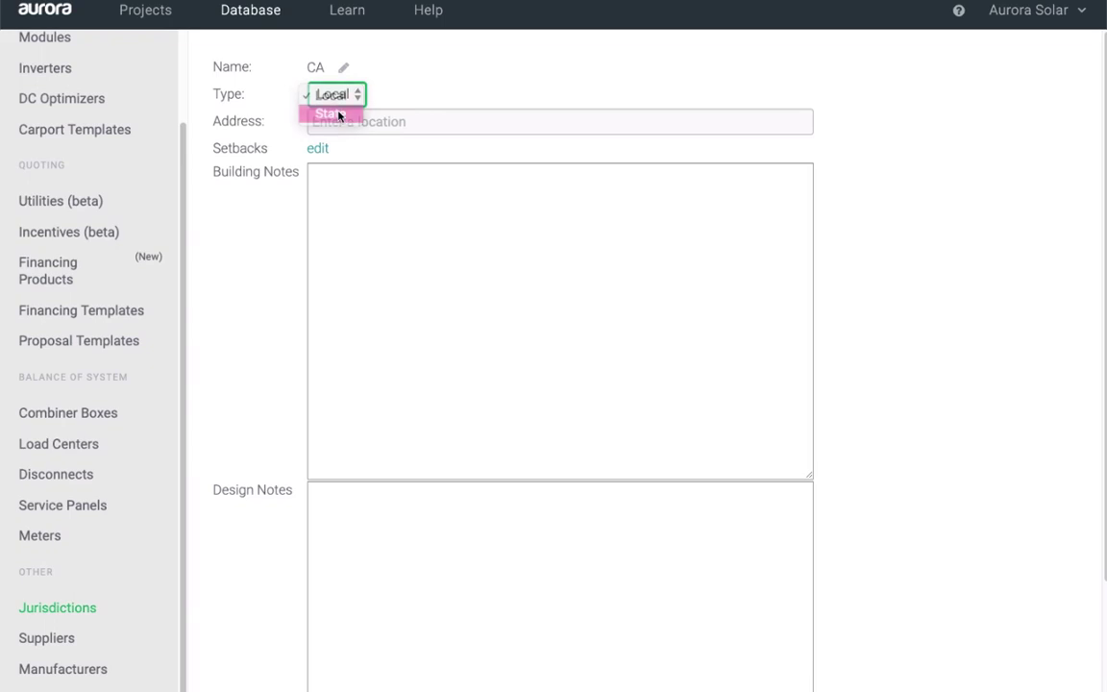
left_click(342, 113)
left_click(342, 119)
left_click(346, 194)
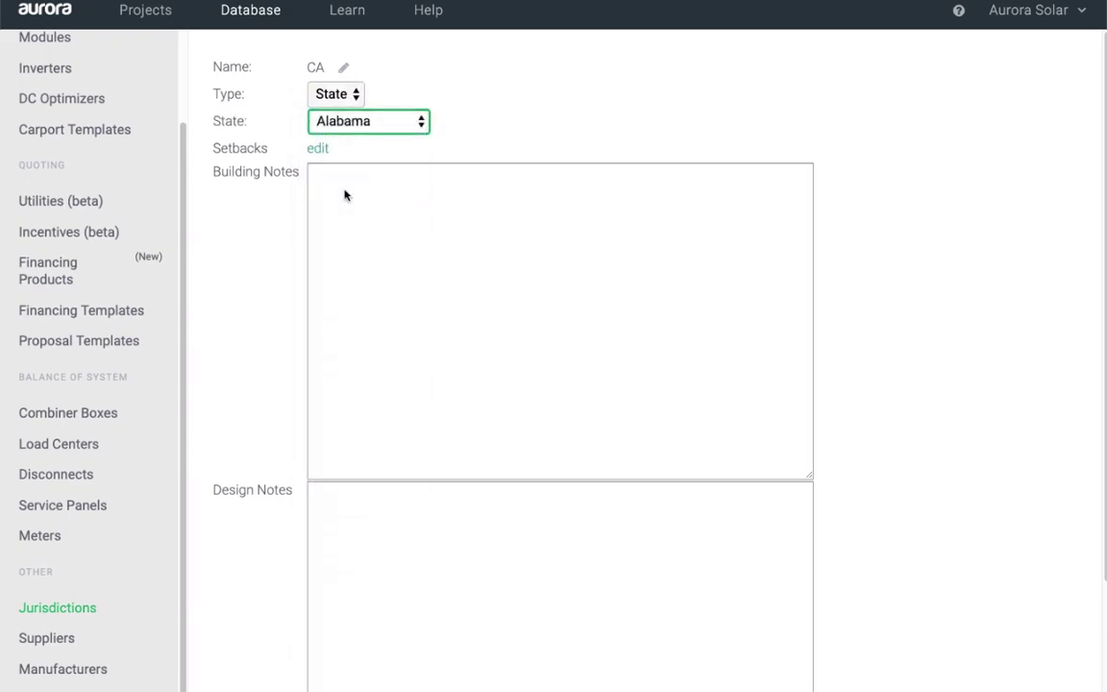
Set the CA jurisdiction's setbacks to 1.5 ft for hips and valleys, 3 ft for rakes and ridges, and .5 ft for obstructions
left_click(321, 150)
key("Tab")
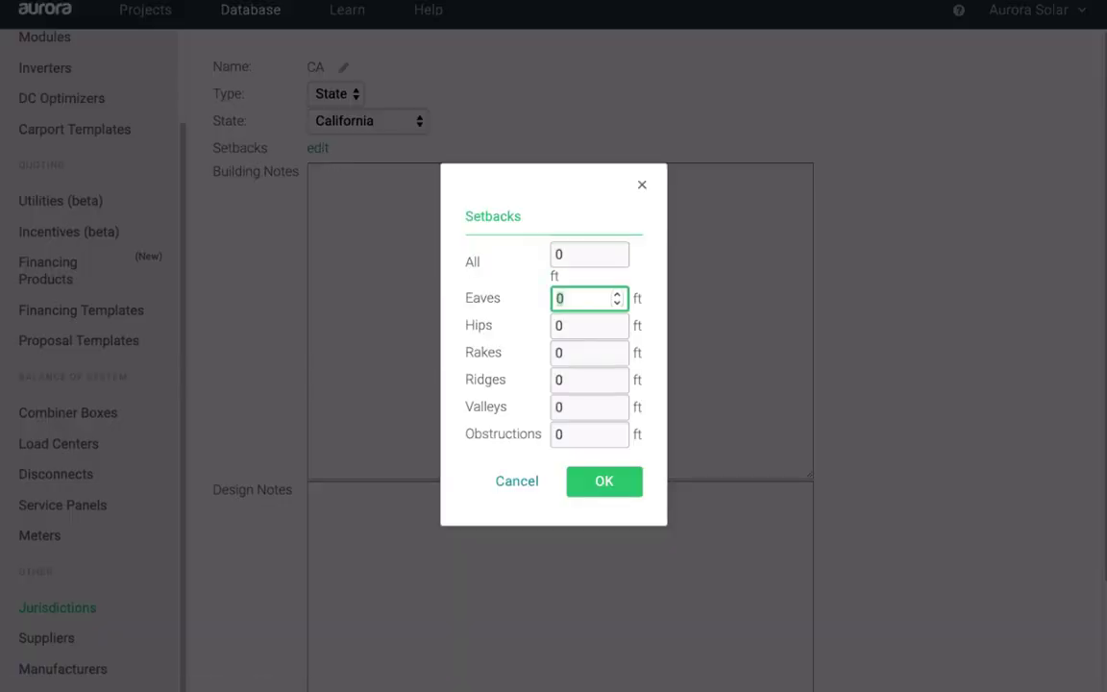
key("Tab")
type("1.5")
key("Tab")
type("3")
key("Tab")
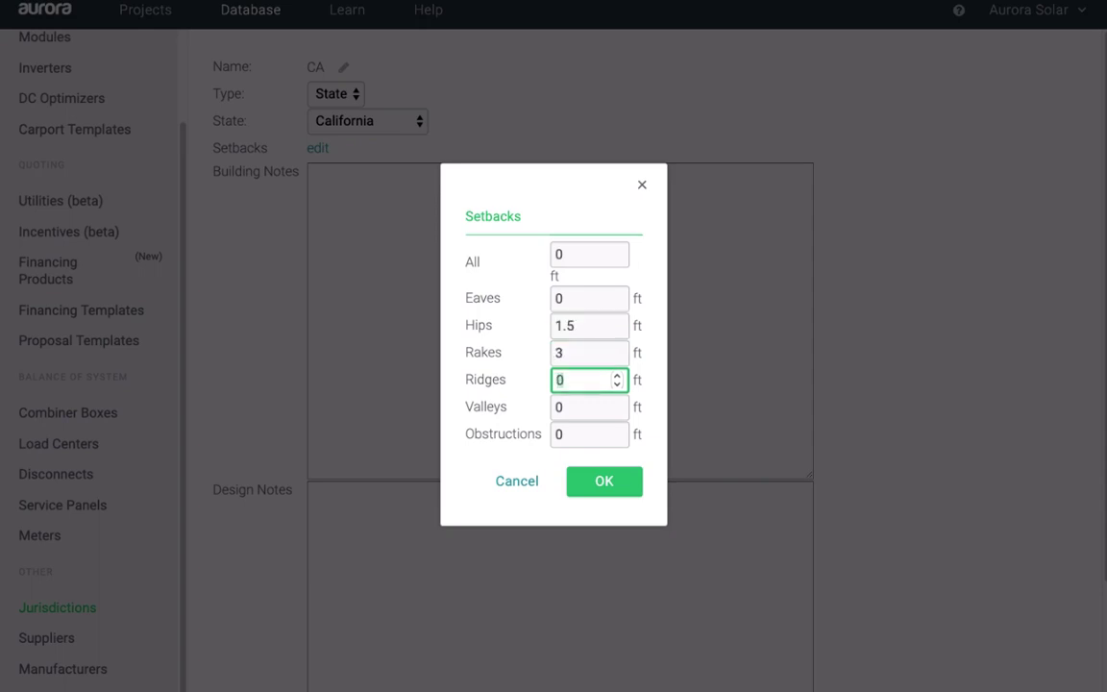
type("3")
key("Tab")
type("1.5")
key("Tab")
type(".5")
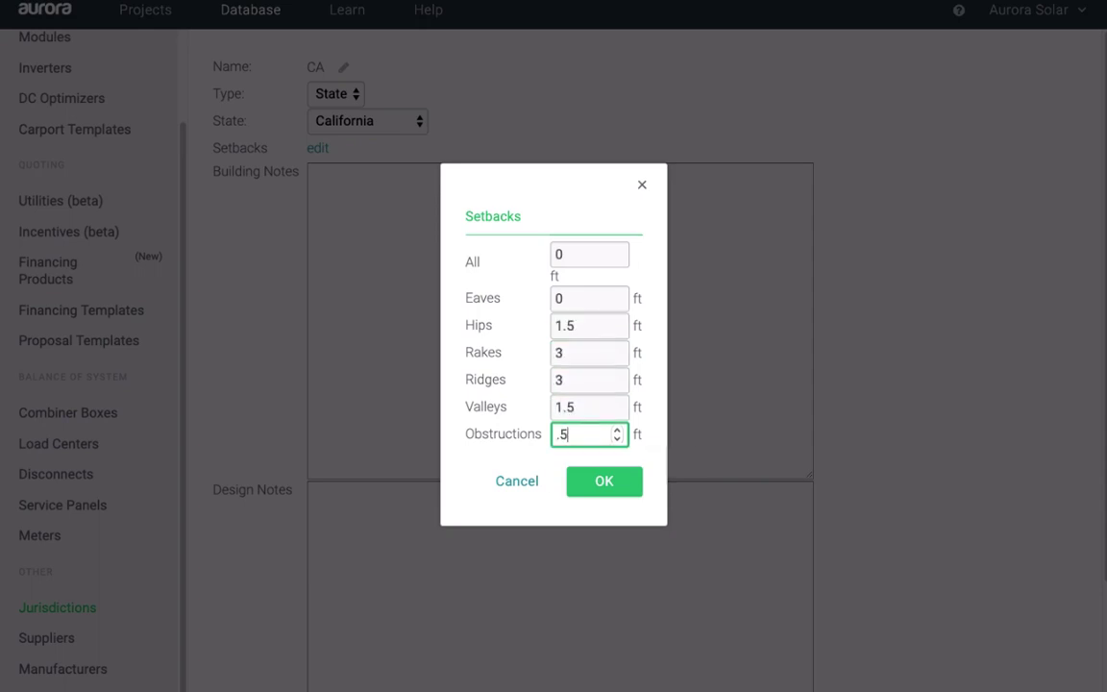
left_click(602, 481)
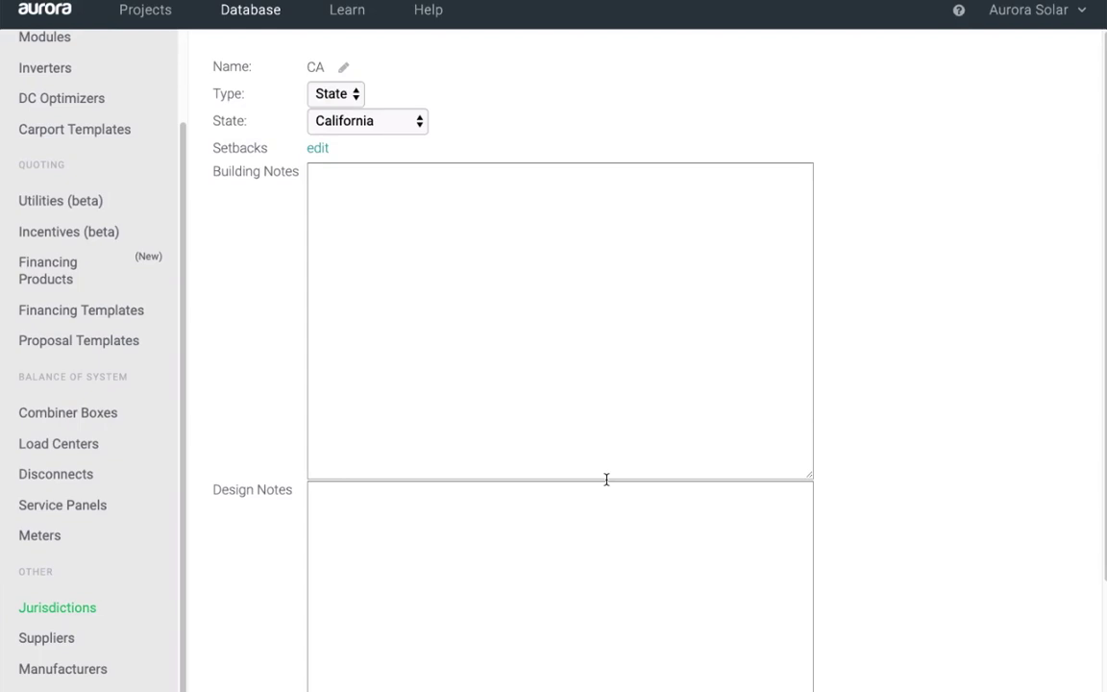